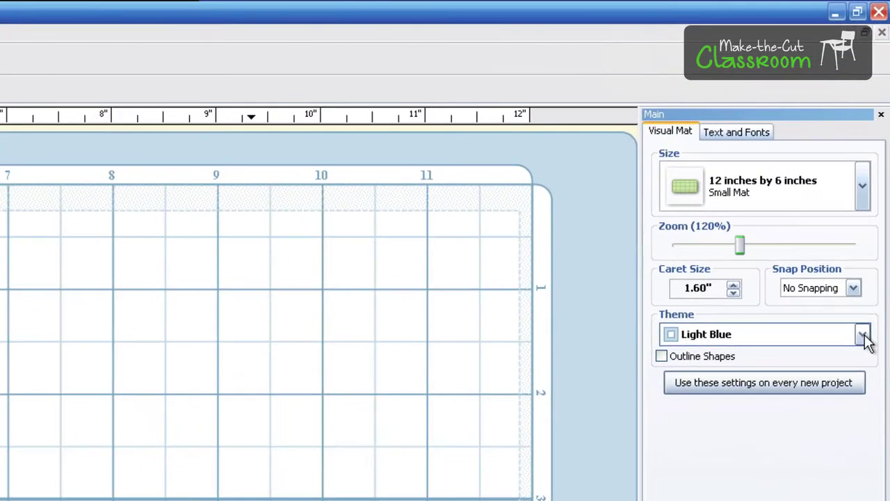
Set the Visual Mat theme to Contrast so the bunny outline shows in bold black.
{"action": "left_click", "coordinate": [876, 170]}
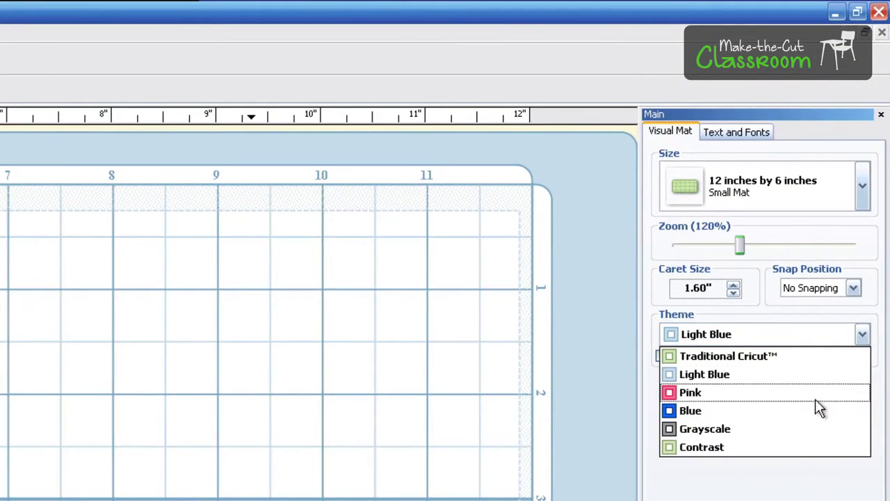
{"action": "left_click", "coordinate": [791, 445]}
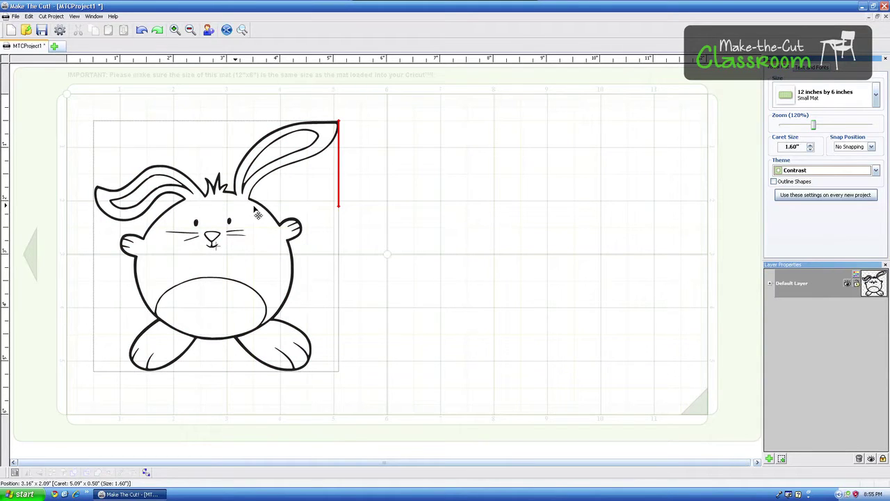
Create a solid black shadow of the bunny and drag the outlined bunny right, beside it.
{"action": "left_click", "coordinate": [270, 220]}
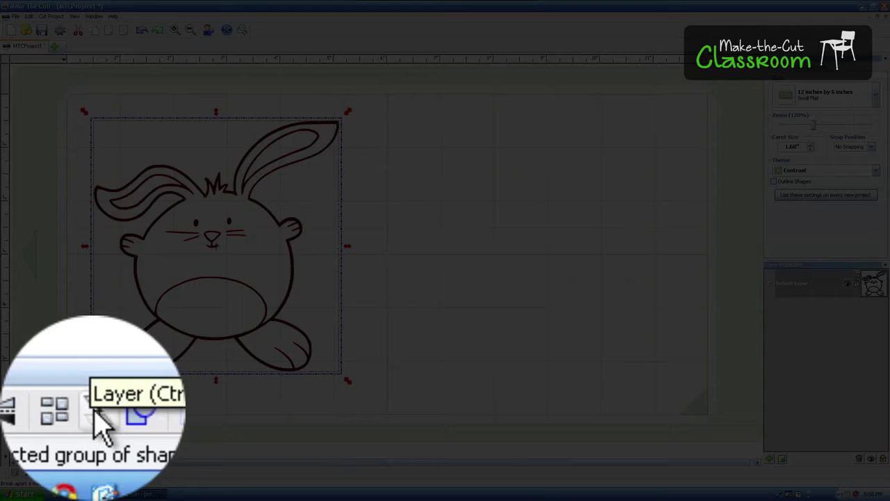
{"action": "left_click", "coordinate": [63, 472]}
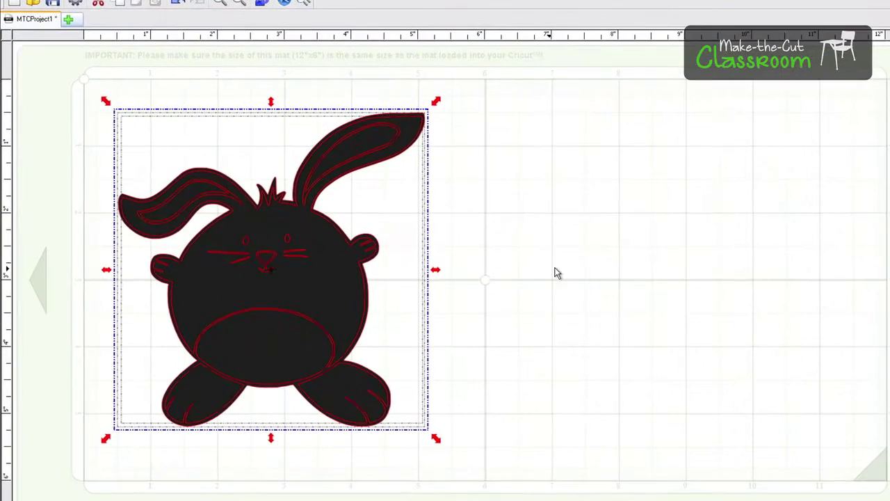
{"action": "left_click", "coordinate": [443, 248]}
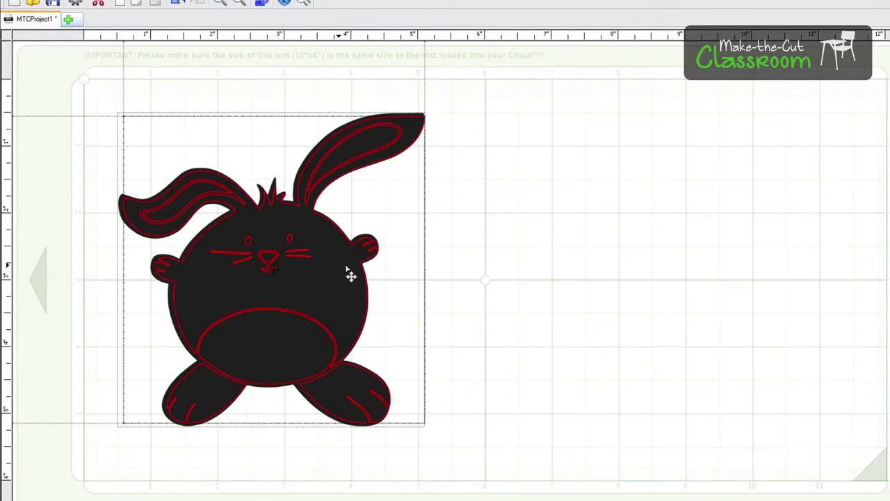
{"action": "left_click_drag", "start_coordinate": [347, 268], "coordinate": [662, 268]}
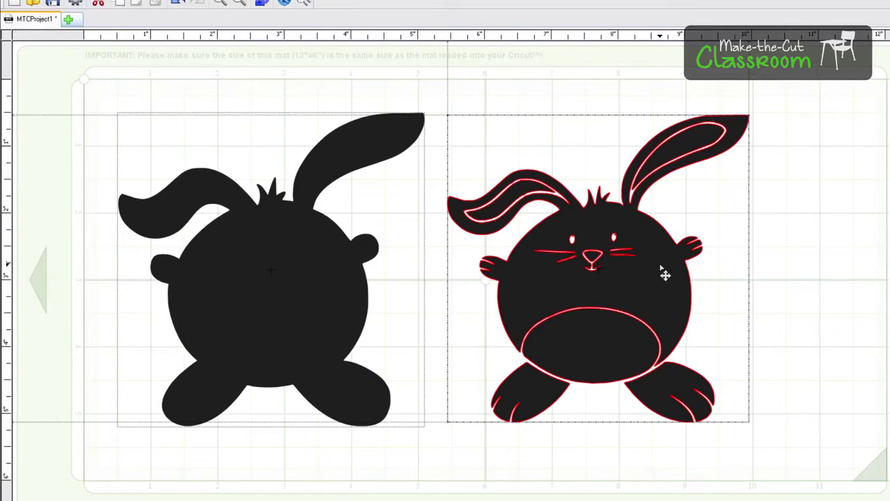
{"action": "left_click", "coordinate": [662, 273]}
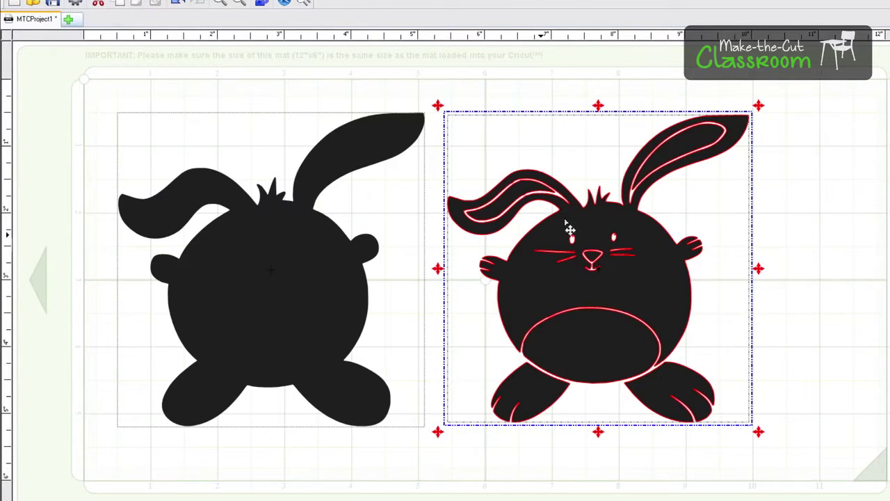
{"action": "left_click", "coordinate": [406, 336]}
{"action": "left_click", "coordinate": [549, 473]}
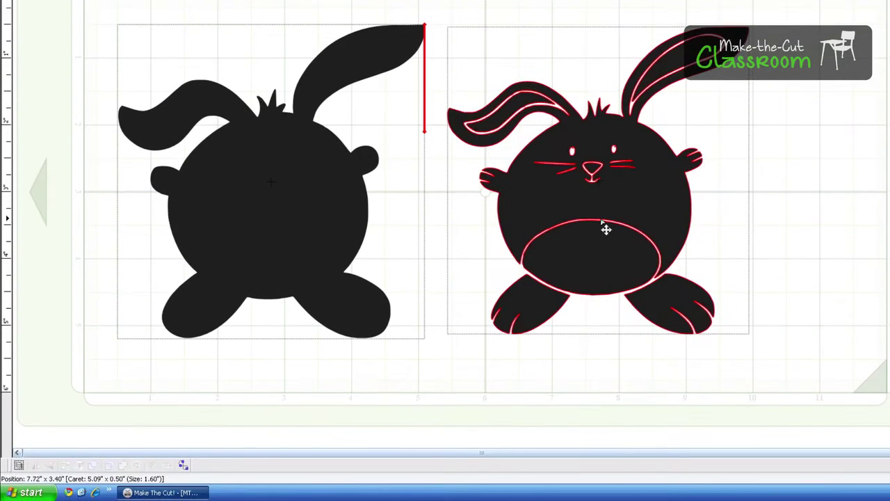
Split the right-hand outlined bunny into head-and-body, belly and two feet, then select the head piece.
{"action": "left_click", "coordinate": [606, 229]}
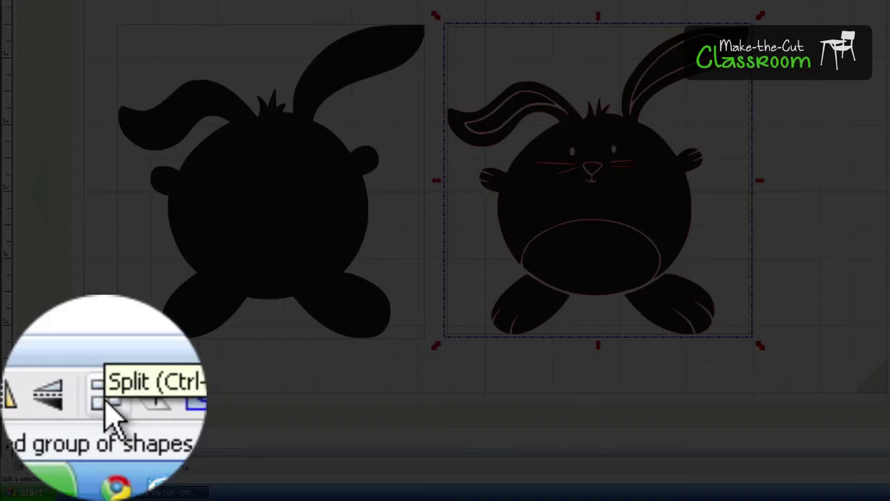
{"action": "left_click", "coordinate": [67, 464]}
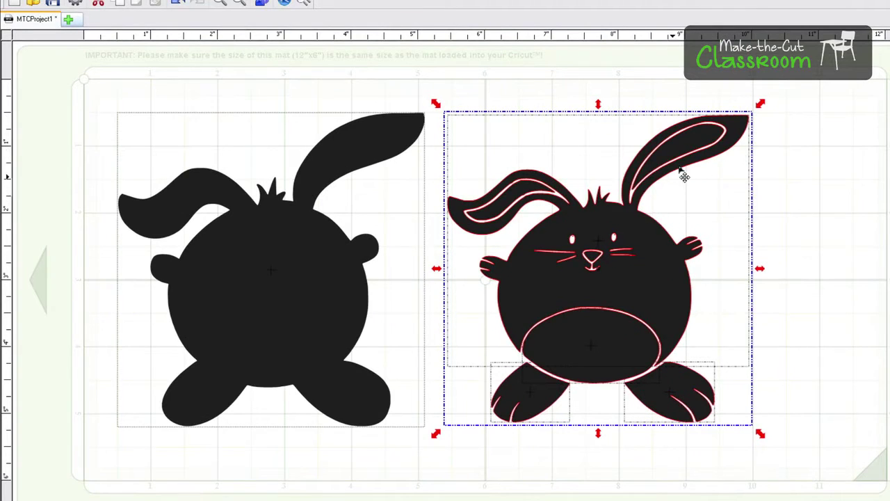
{"action": "left_click", "coordinate": [815, 173]}
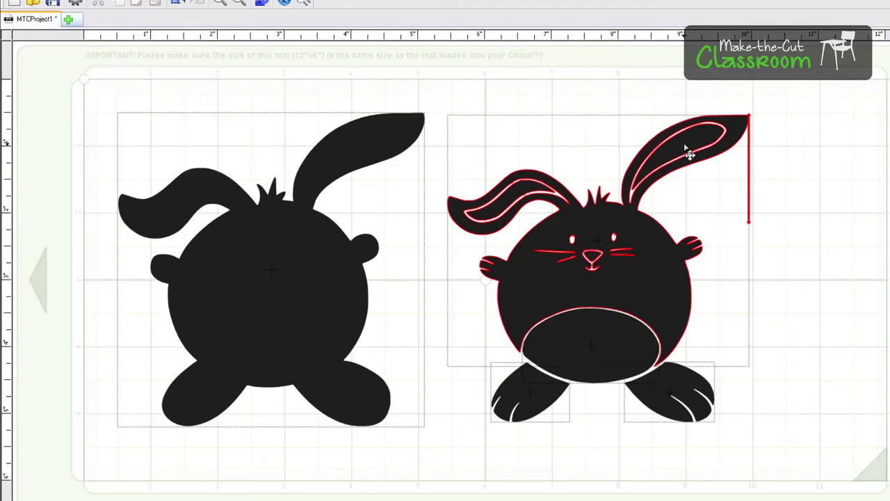
{"action": "mouse_move", "coordinate": [687, 151]}
{"action": "left_mouse_down"}
{"action": "mouse_move", "coordinate": [689, 109]}
{"action": "mouse_move", "coordinate": [689, 153]}
{"action": "left_mouse_up"}
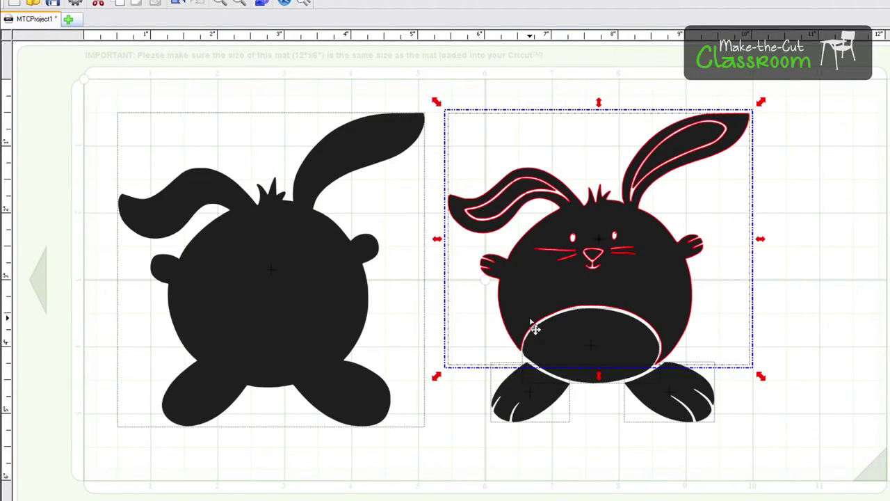
Select the bunny's head-and-ears piece together with its left and right feet.
{"action": "left_click", "coordinate": [793, 296]}
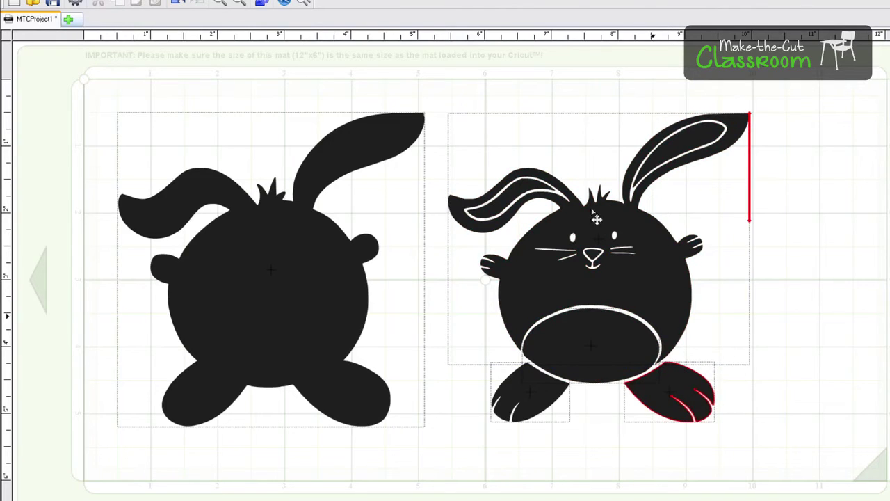
{"action": "left_click", "coordinate": [657, 281]}
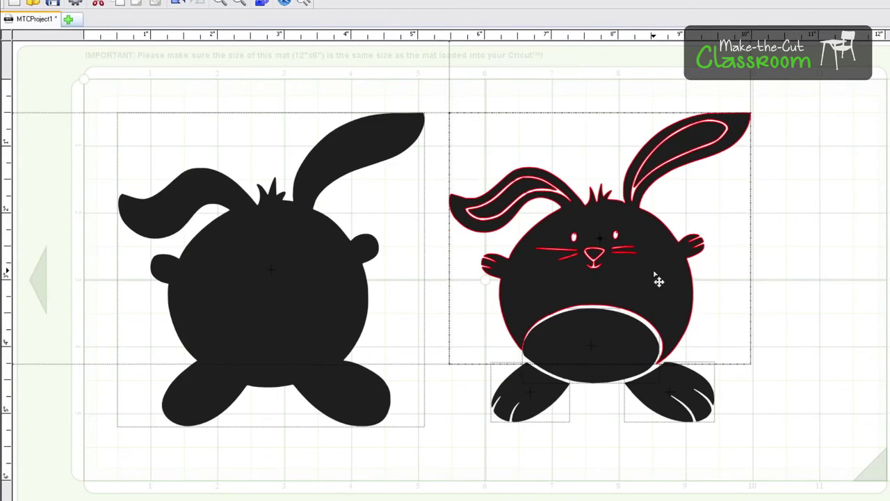
{"action": "left_click", "coordinate": [657, 280]}
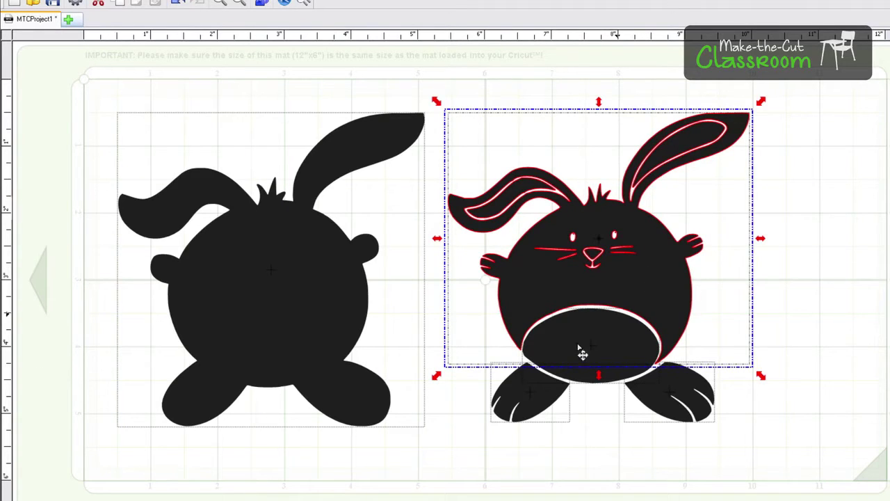
{"action": "left_click", "coordinate": [536, 395], "text": "shift"}
{"action": "left_click", "coordinate": [666, 397], "text": "shift"}
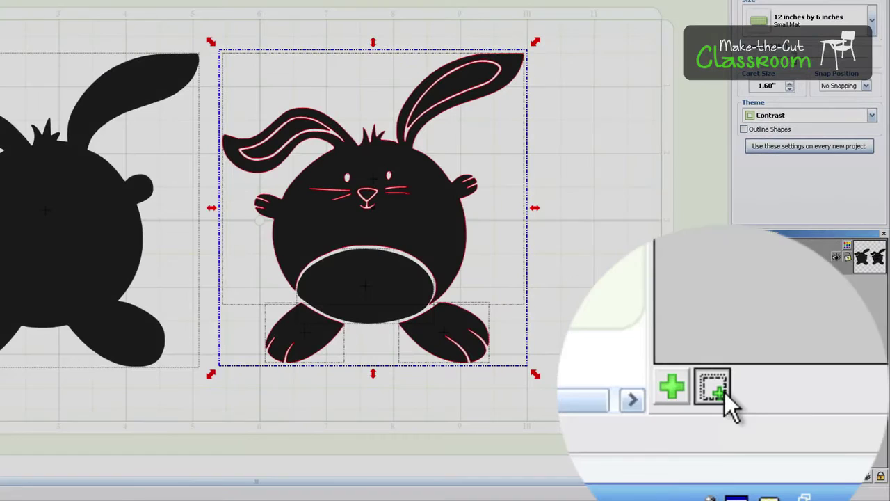
Move the selected head and feet onto a new layer coloured light blue.
{"action": "left_click", "coordinate": [725, 393]}
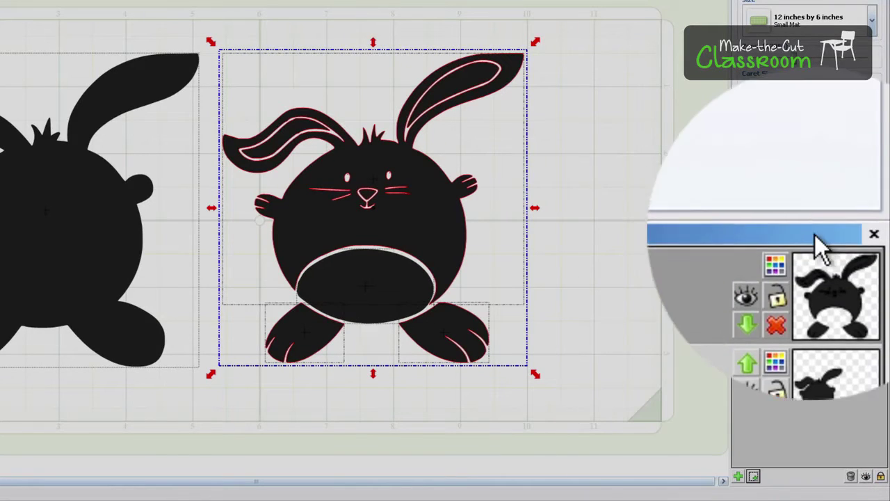
{"action": "left_click", "coordinate": [779, 247]}
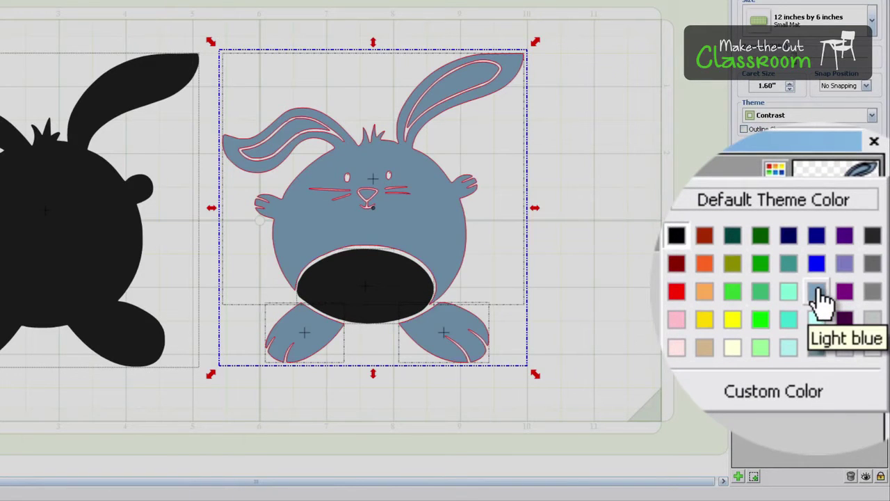
{"action": "left_click", "coordinate": [820, 298]}
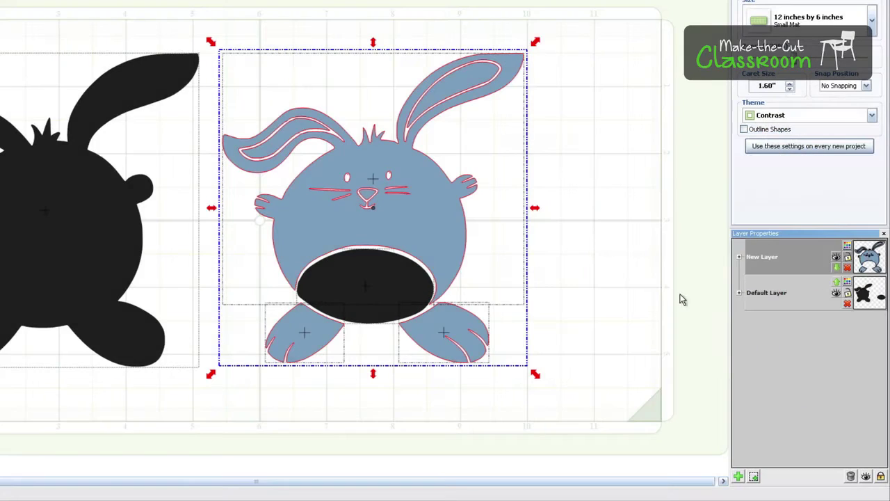
Move the black belly oval onto a third layer and colour that layer light grey.
{"action": "left_click", "coordinate": [650, 287]}
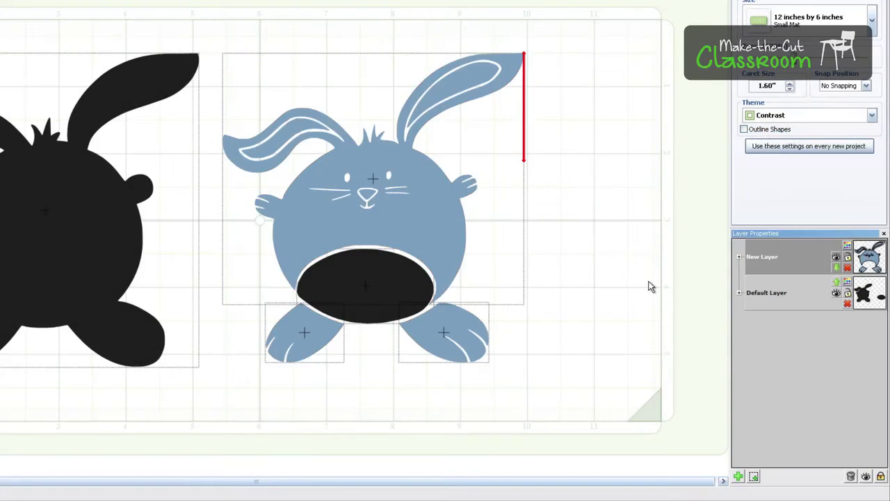
{"action": "left_click", "coordinate": [388, 291]}
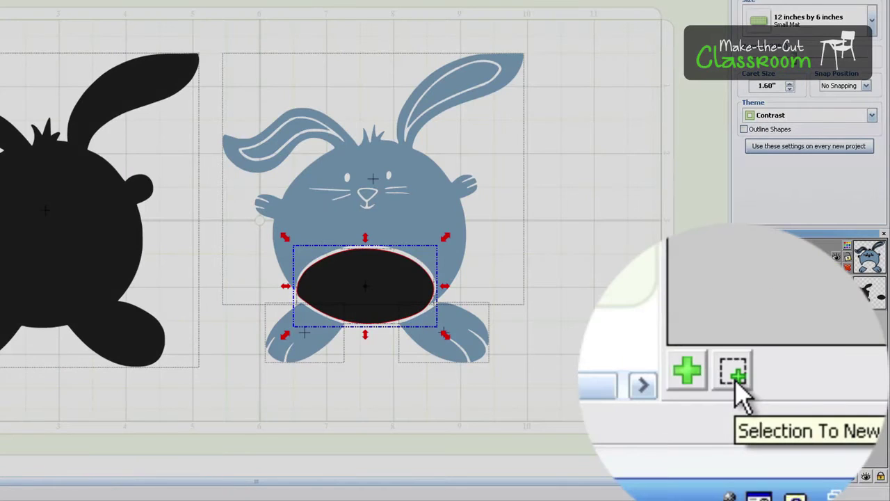
{"action": "left_click", "coordinate": [735, 382]}
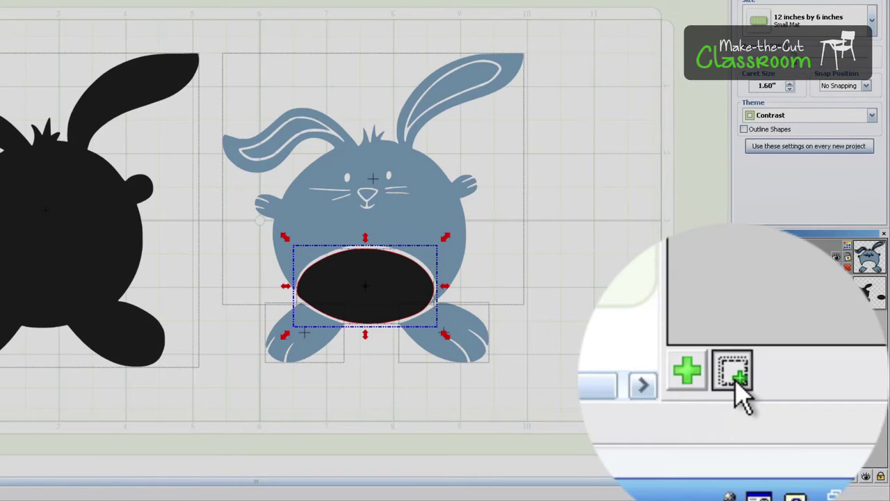
{"action": "left_click", "coordinate": [770, 249]}
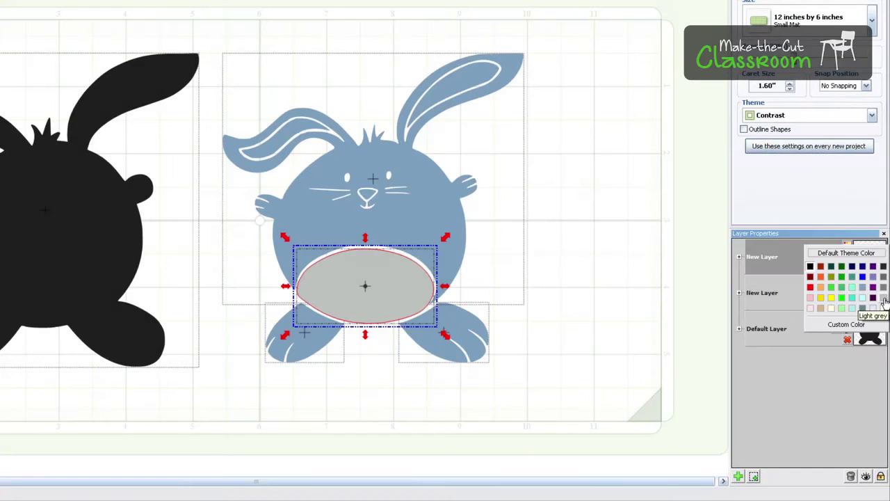
{"action": "left_click", "coordinate": [884, 298]}
{"action": "left_click", "coordinate": [571, 256]}
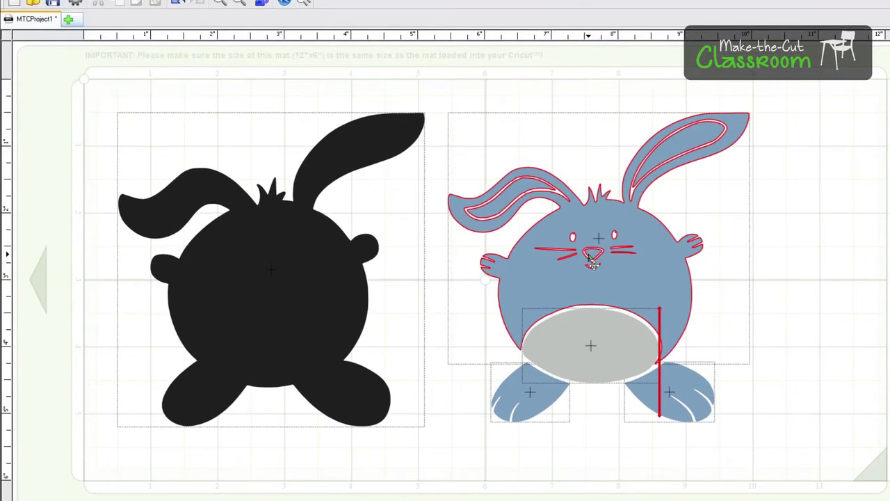
Select the whole blue bunny group and break it into separate parts.
{"action": "left_click", "coordinate": [596, 262]}
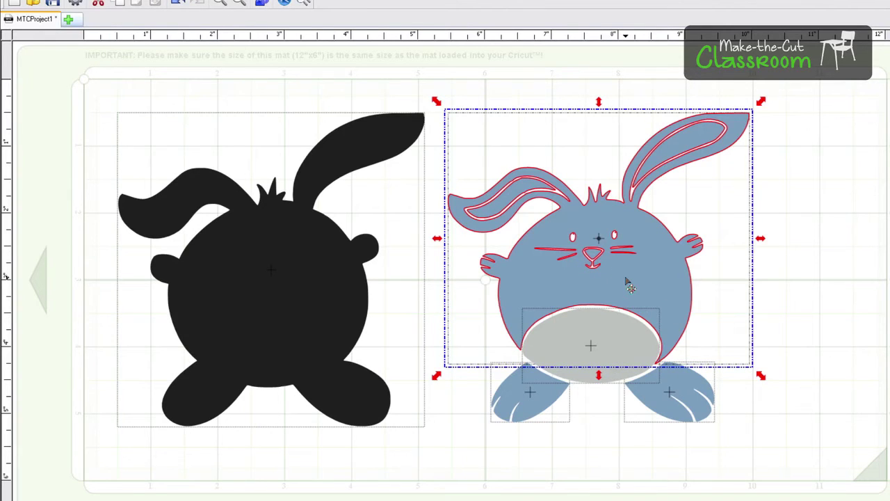
{"action": "left_click", "coordinate": [809, 294]}
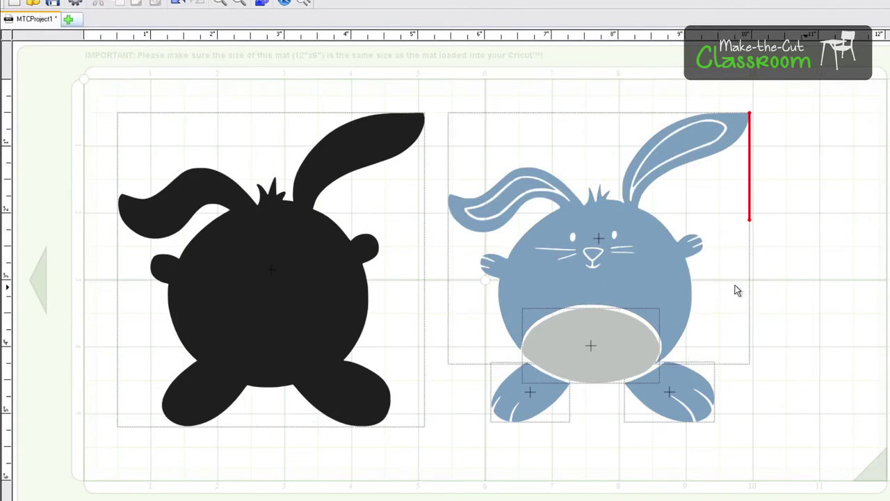
{"action": "left_click", "coordinate": [657, 283]}
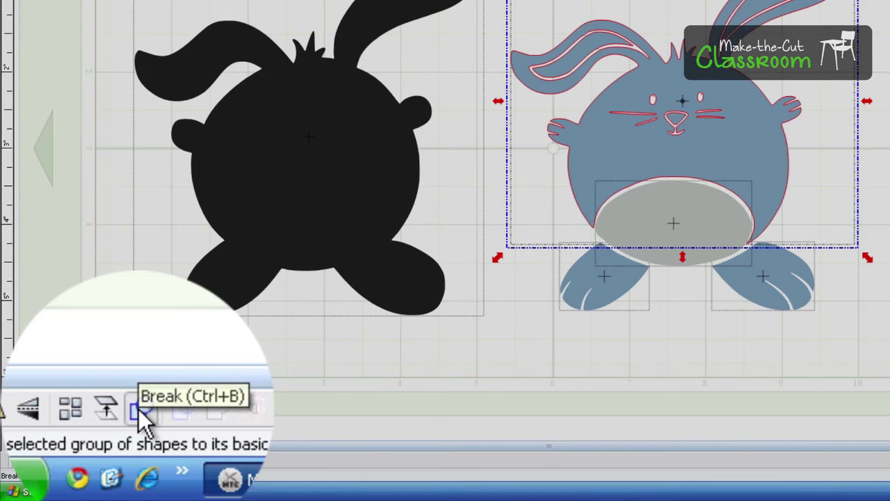
{"action": "left_click", "coordinate": [139, 410]}
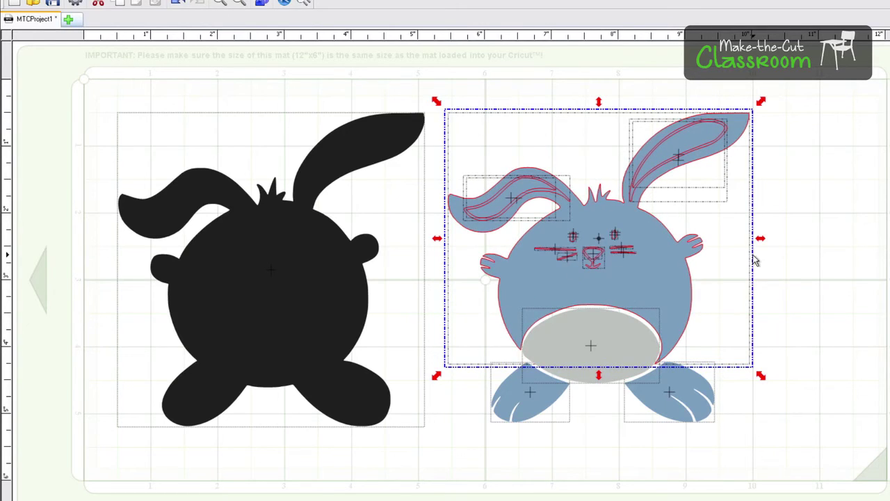
{"action": "left_click", "coordinate": [818, 272]}
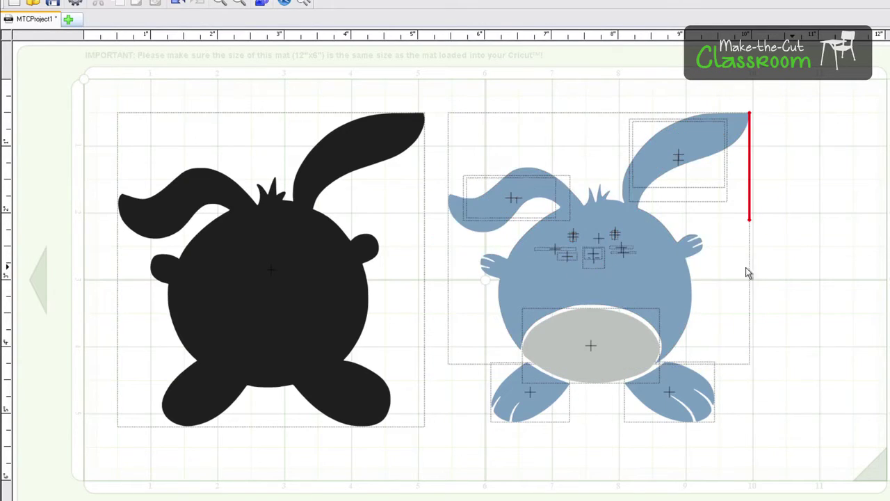
Put the bunny's nose on its own new fourth layer coloured pink.
{"action": "left_click", "coordinate": [600, 265]}
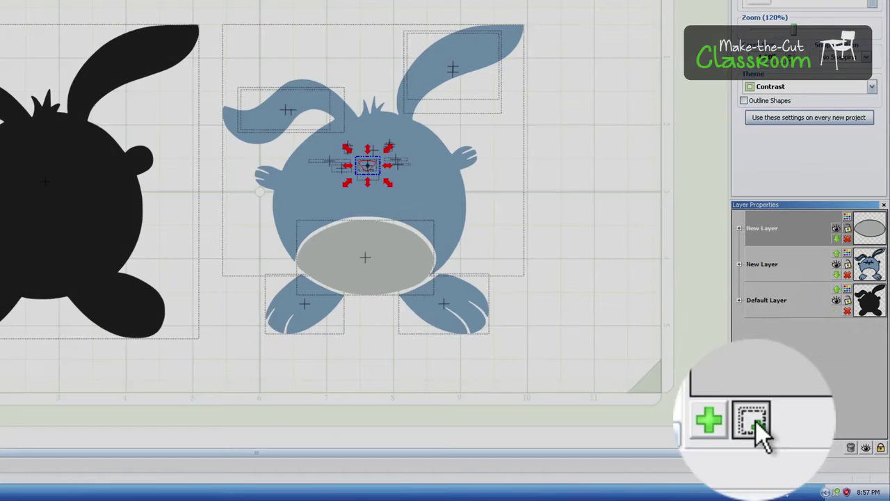
{"action": "left_click", "coordinate": [754, 450]}
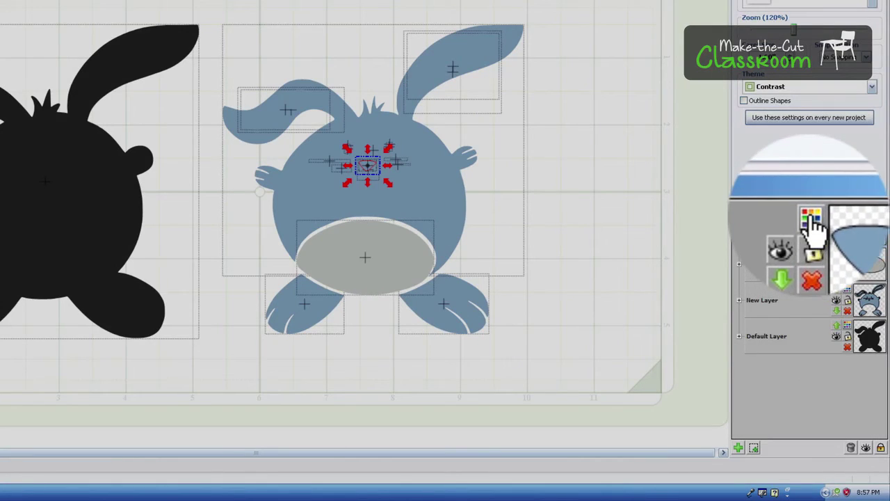
{"action": "left_click", "coordinate": [847, 254]}
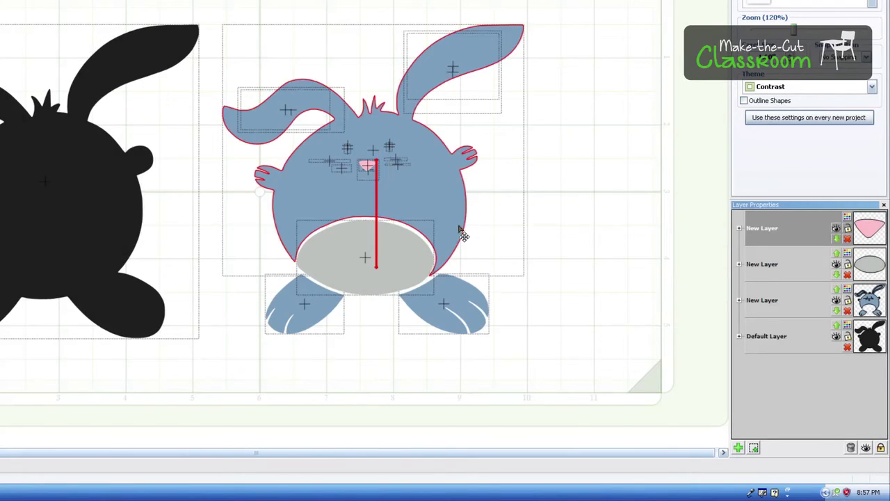
Park the pink nose at the mat's right edge and join the remaining face and body parts.
{"action": "left_click_drag", "start_coordinate": [373, 174], "coordinate": [612, 165]}
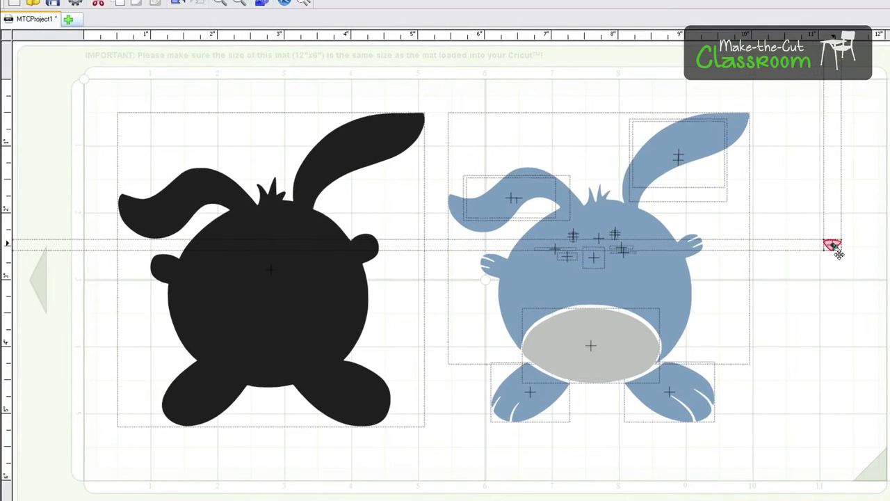
{"action": "left_click_drag", "start_coordinate": [838, 254], "coordinate": [838, 253]}
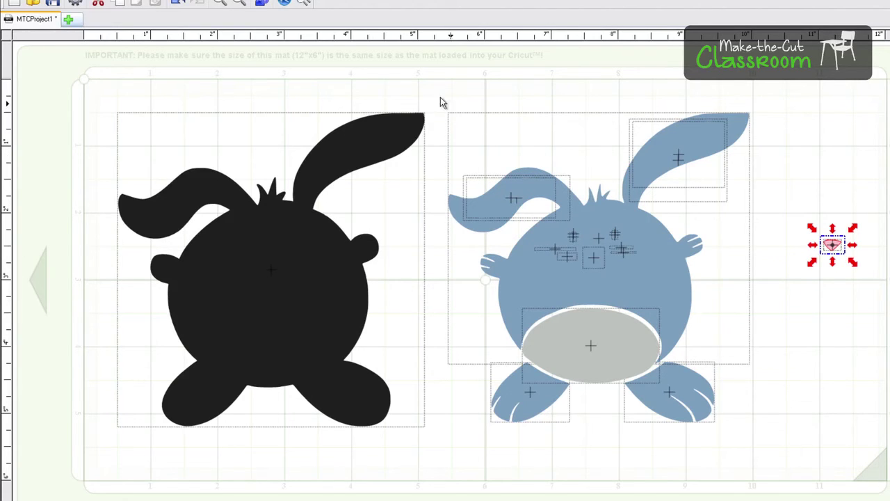
{"action": "left_click_drag", "start_coordinate": [516, 127], "coordinate": [756, 381]}
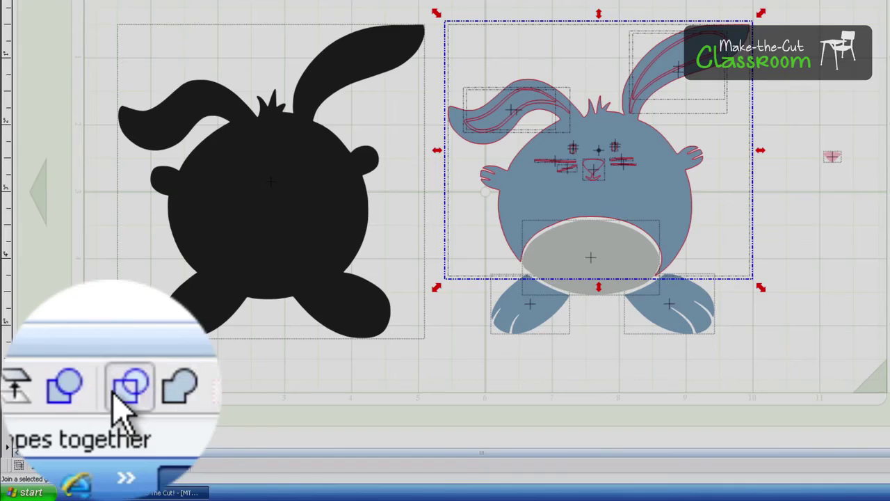
{"action": "left_click", "coordinate": [107, 465]}
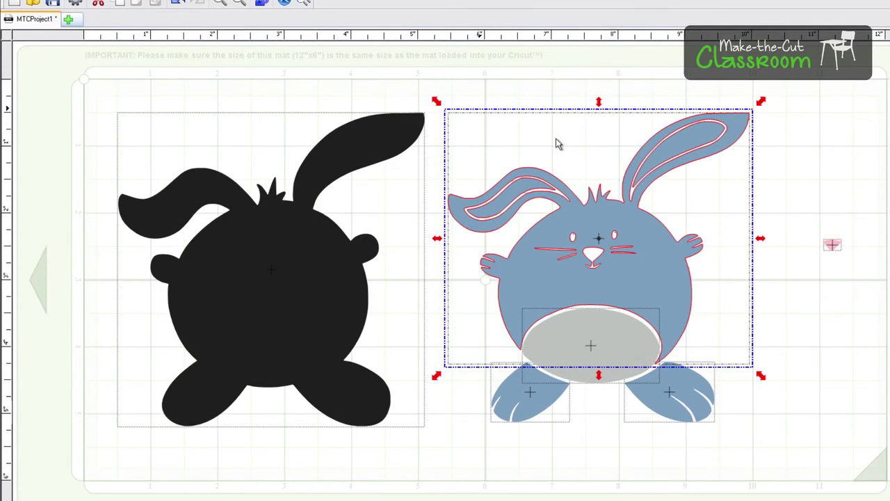
Return the pink nose to the bunny's face and move the whole bunny onto the black silhouette.
{"action": "left_click", "coordinate": [458, 95]}
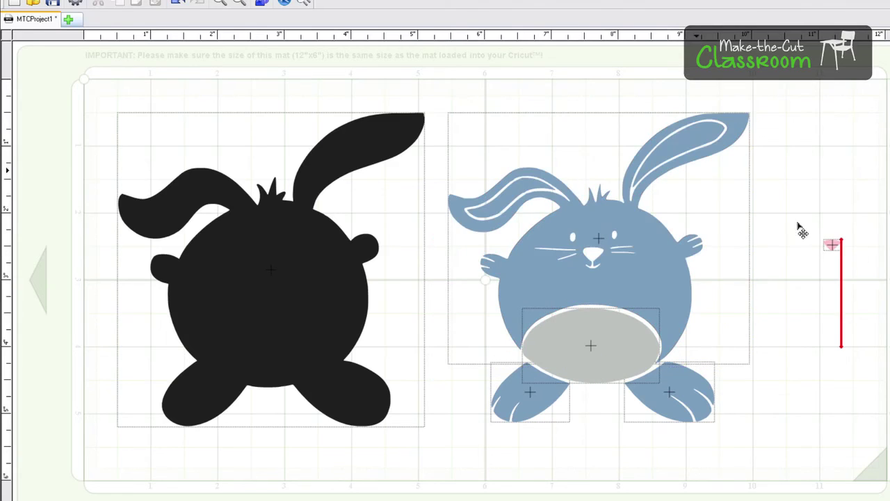
{"action": "left_click_drag", "start_coordinate": [833, 247], "coordinate": [593, 257]}
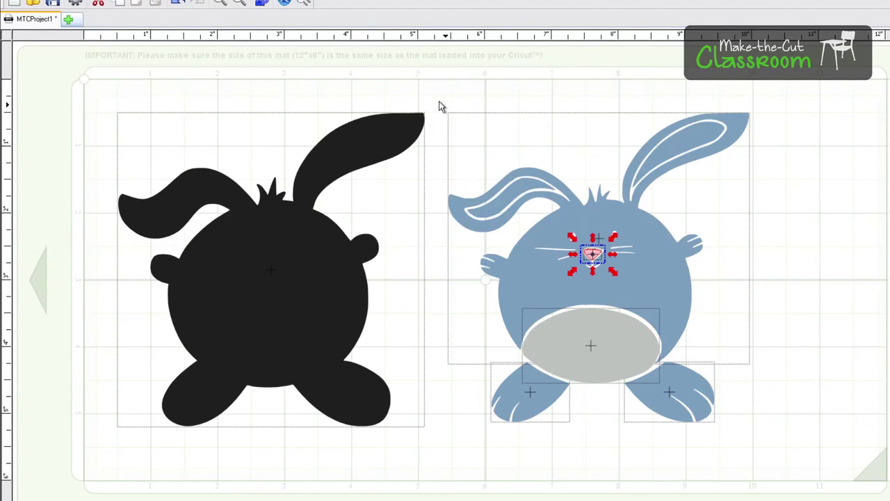
{"action": "left_click_drag", "start_coordinate": [501, 130], "coordinate": [817, 480]}
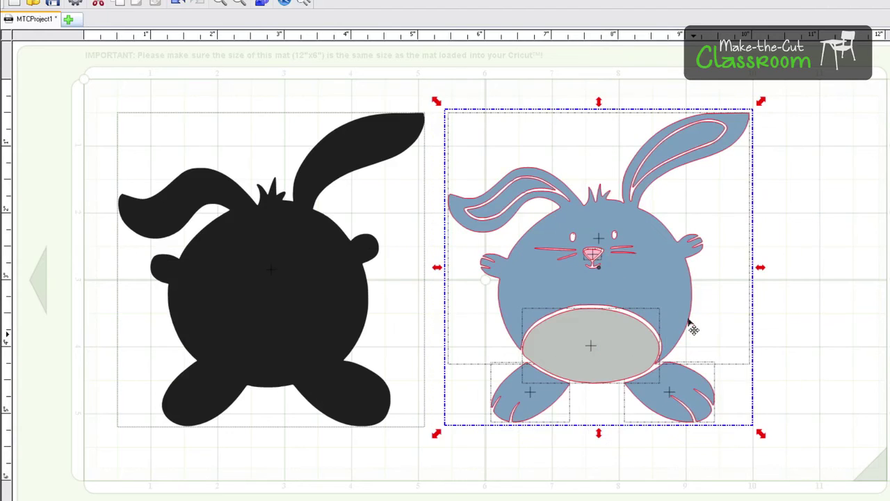
{"action": "left_click_drag", "start_coordinate": [652, 306], "coordinate": [353, 308]}
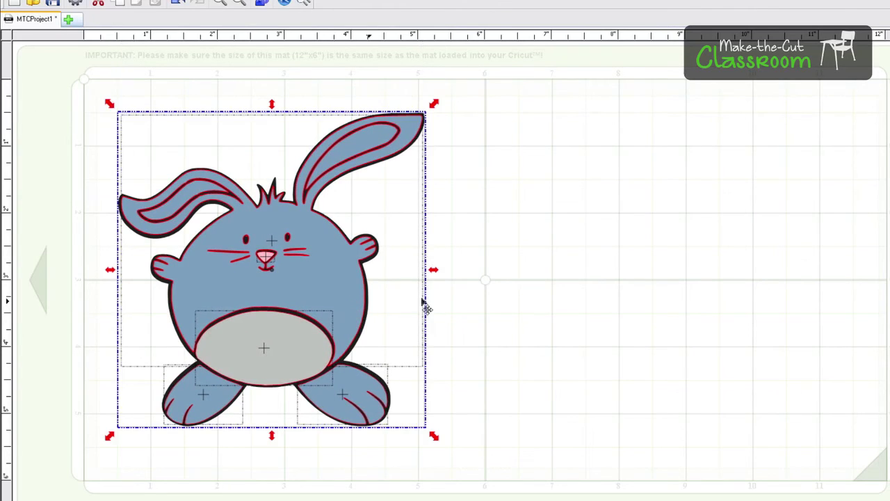
{"action": "left_click", "coordinate": [646, 266]}
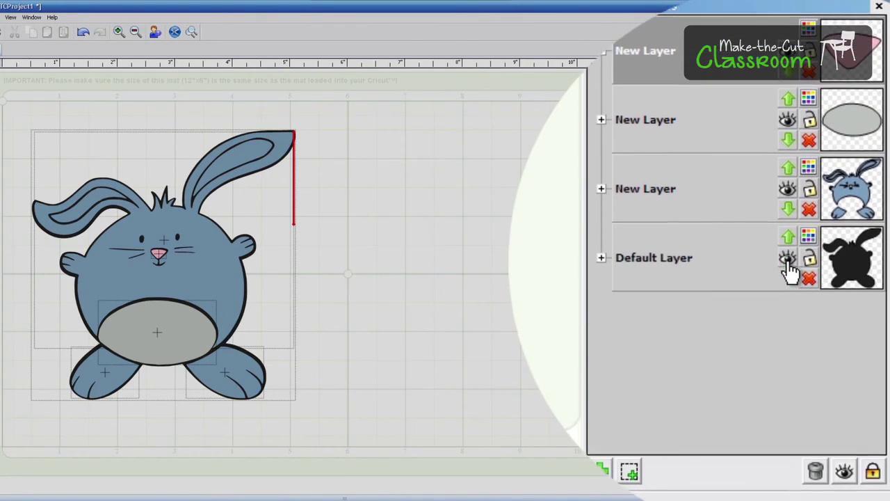
{"action": "left_click", "coordinate": [784, 267]}
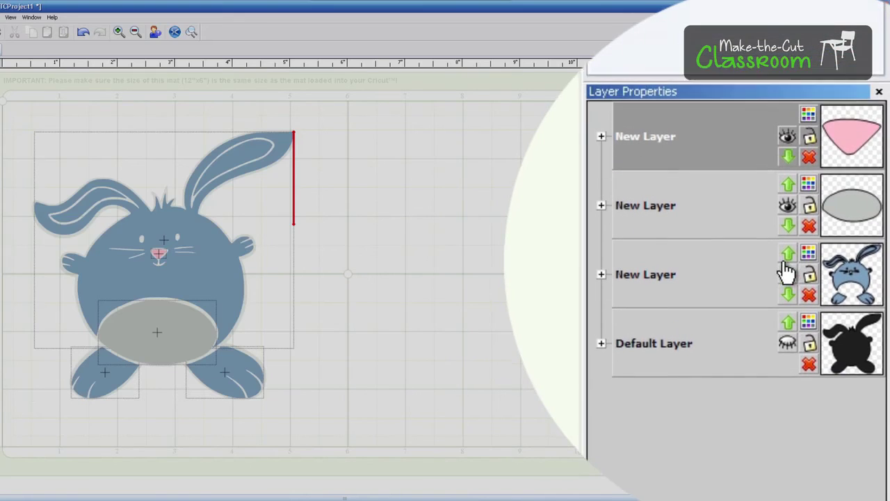
{"action": "left_click", "coordinate": [787, 267]}
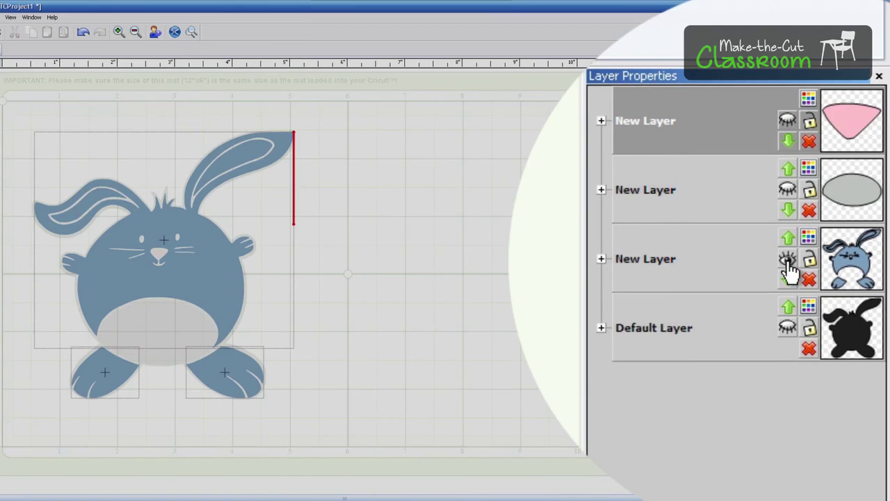
{"action": "left_click", "coordinate": [787, 261]}
{"action": "left_click", "coordinate": [787, 327]}
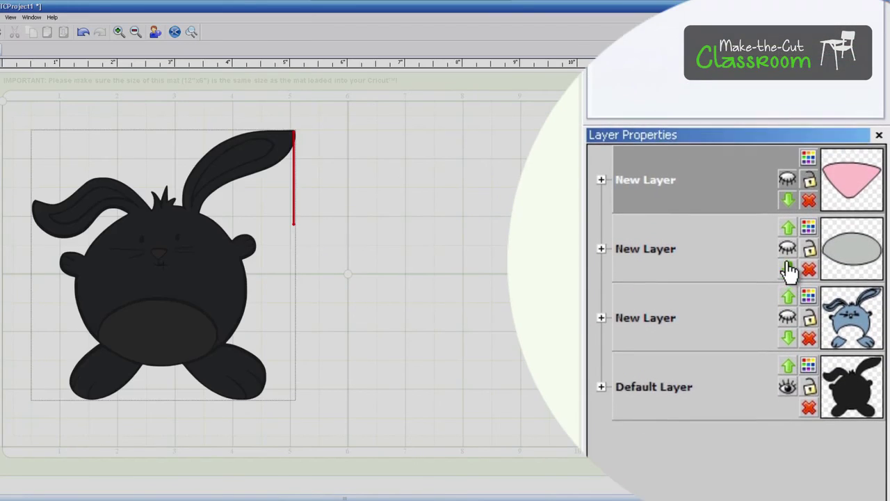
{"action": "left_click", "coordinate": [787, 248]}
{"action": "left_click", "coordinate": [787, 179]}
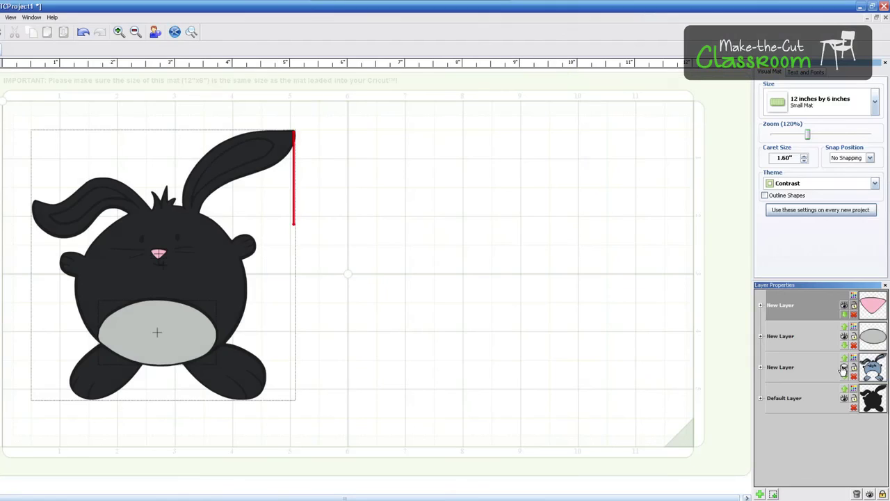
{"action": "left_click", "coordinate": [844, 368]}
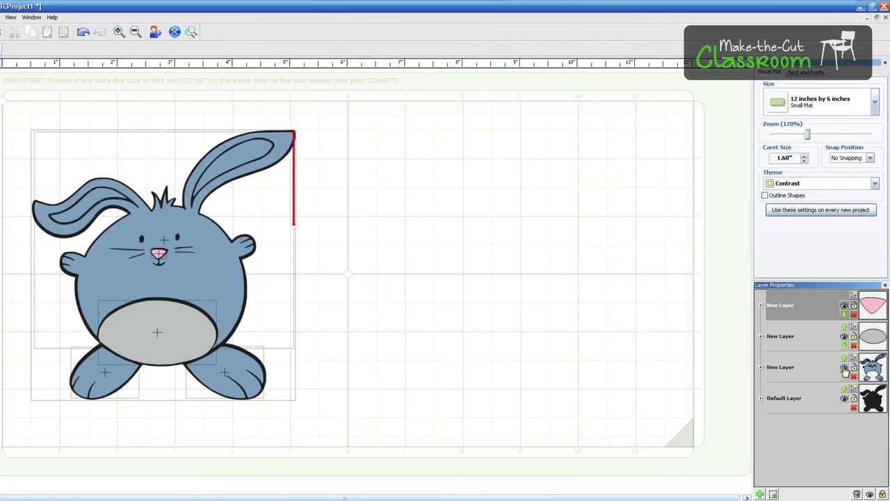